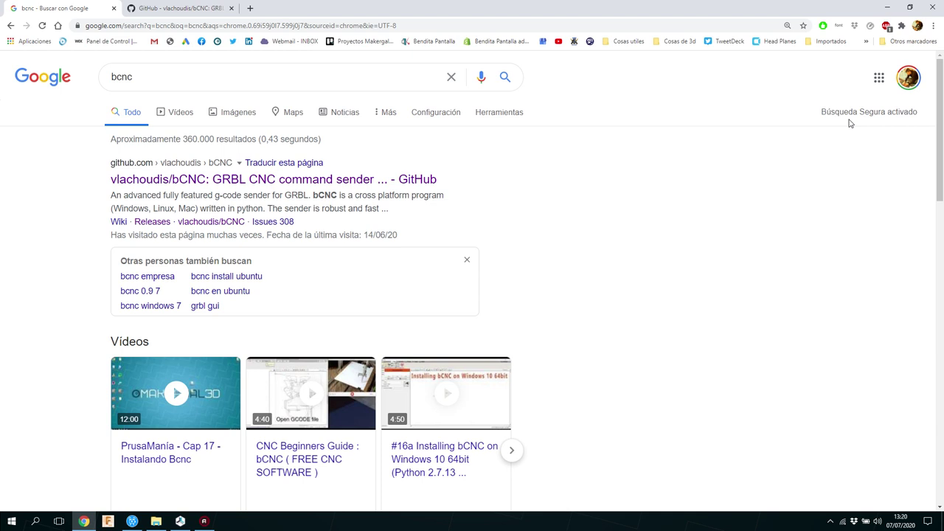
# Step: Open the vlachoudis/bCNC GitHub repository from the search results and close the duplicate repository tab
pyautogui.click(145, 77)
pyautogui.moveTo(145, 77); pyautogui.dragTo(78, 81)
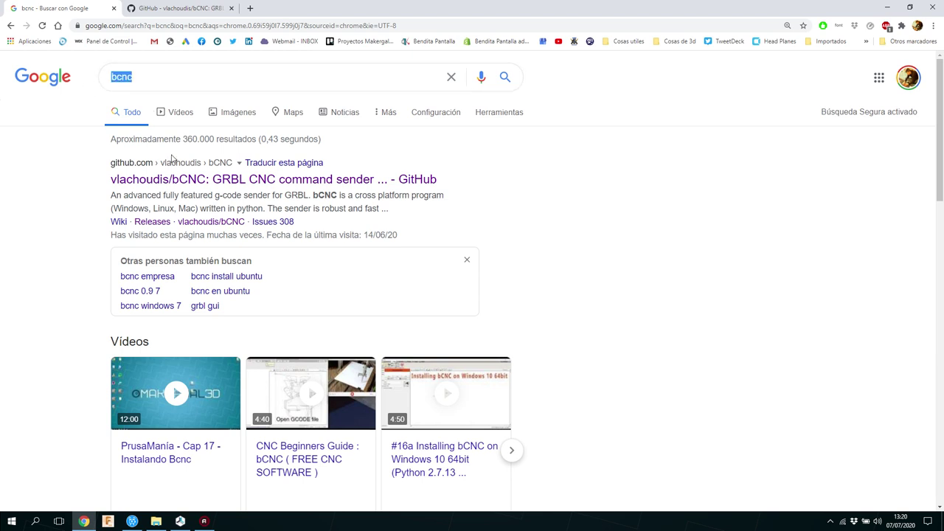
pyautogui.click(211, 184)
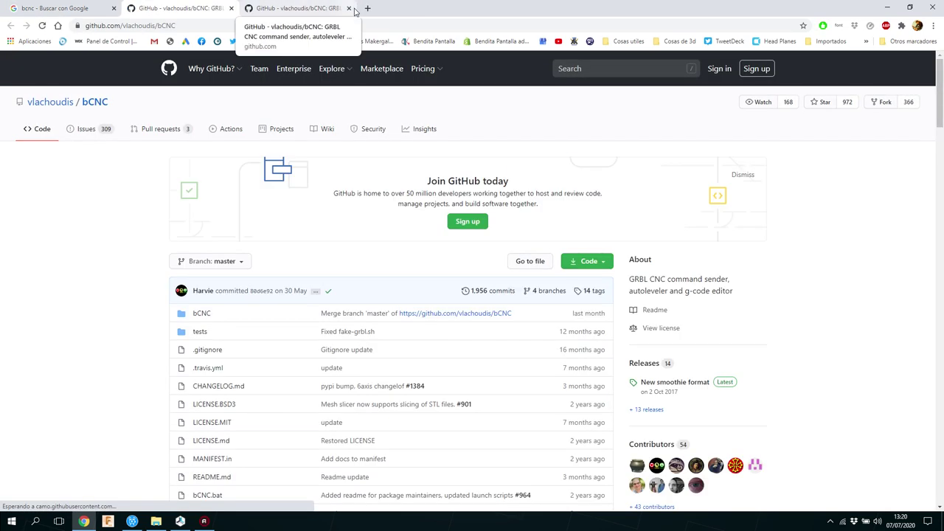
pyautogui.click(349, 8)
# Step: Find the README section on compiling to Windows .exe, follow its releases link and open the Initial .exe build release
pyautogui.moveTo(941, 80); pyautogui.dragTo(942, 303)
pyautogui.moveTo(201, 210); pyautogui.dragTo(460, 215)
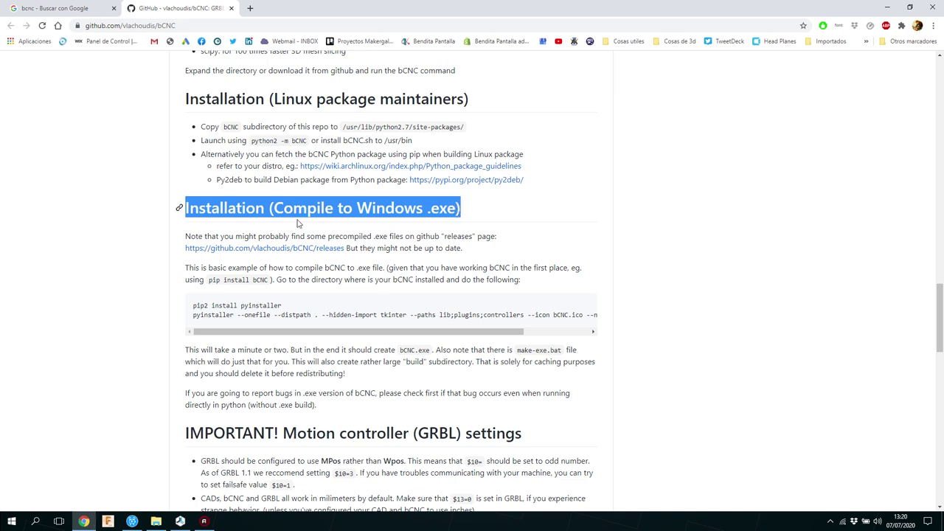
pyautogui.click(224, 253)
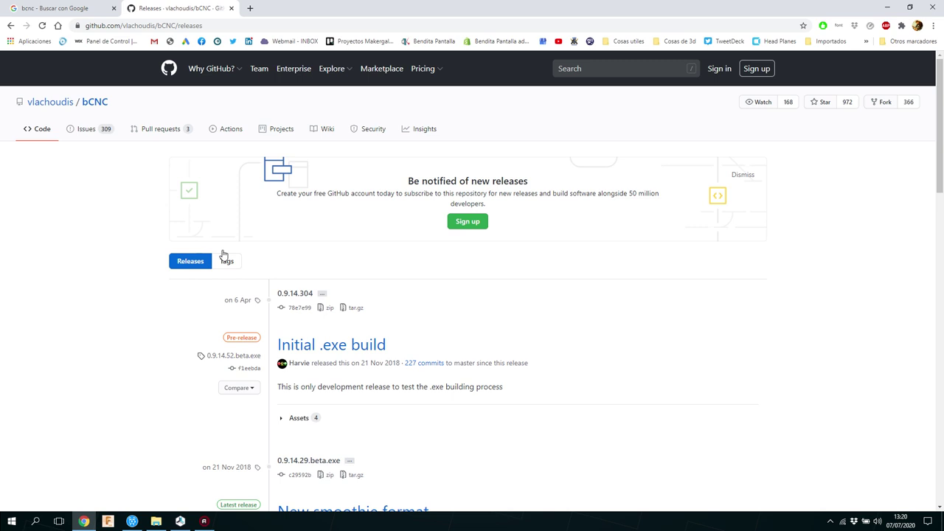
pyautogui.moveTo(940, 170); pyautogui.dragTo(939, 242)
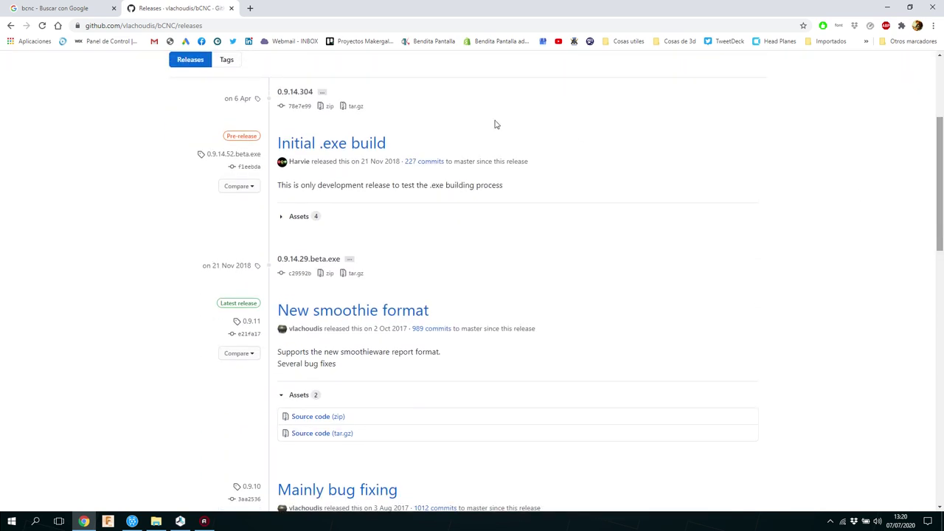
pyautogui.click(339, 151)
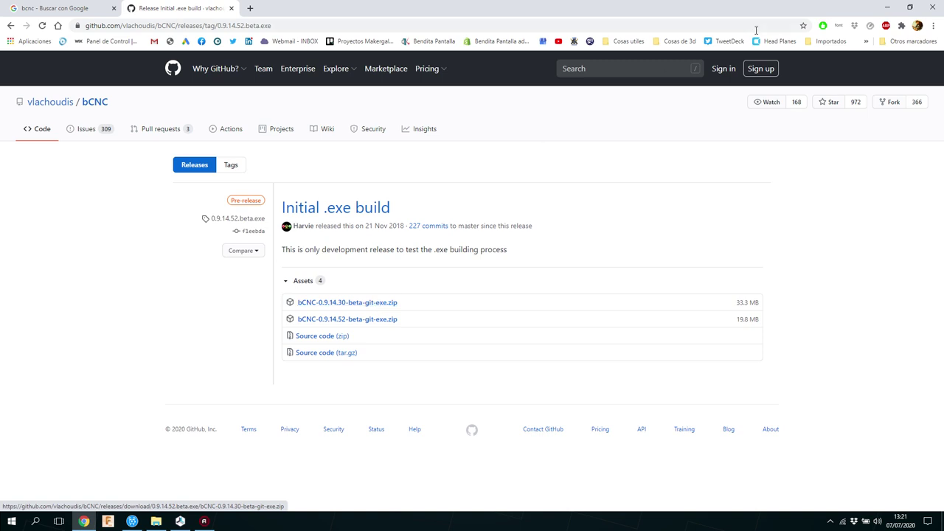
# Step: Minimize the browser and open the bCNC-0.9.14.30-beta-git-exe folder on the desktop
pyautogui.moveTo(833, 9); pyautogui.dragTo(843, 58)
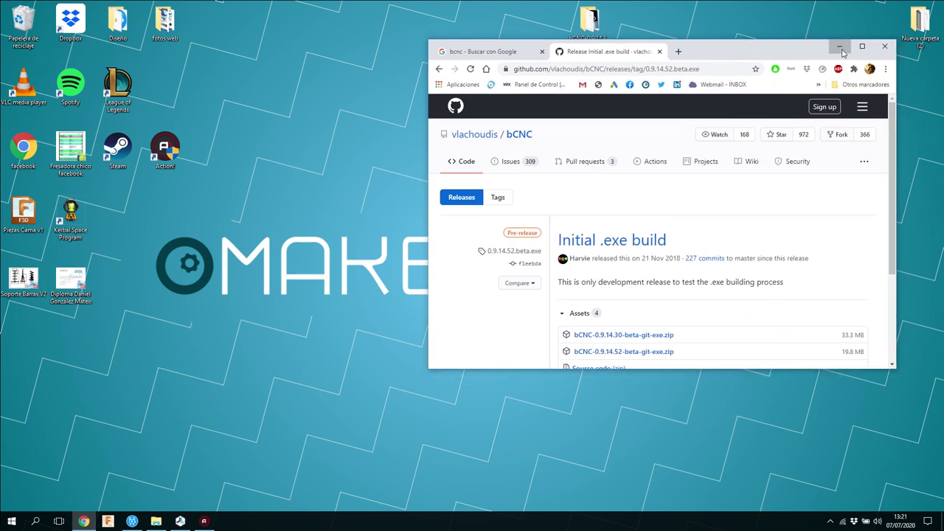
pyautogui.click(838, 46)
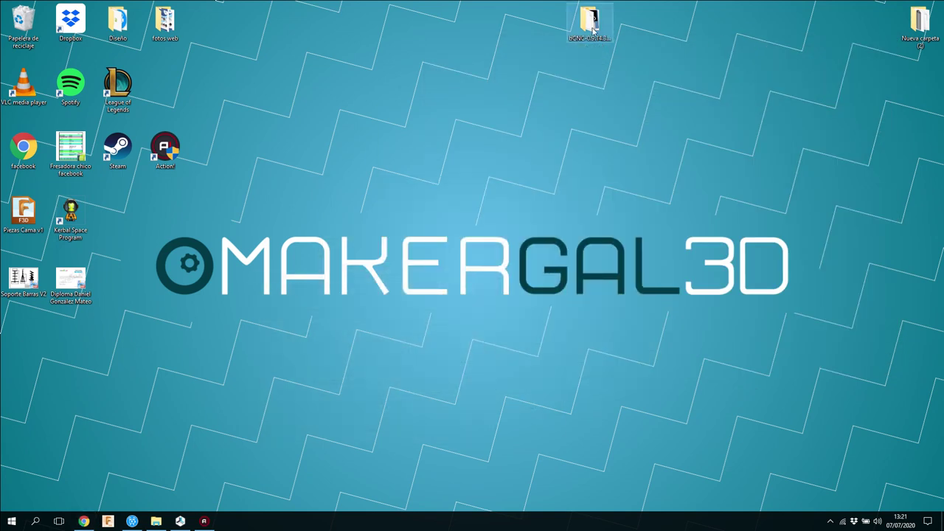
pyautogui.doubleClick(593, 31)
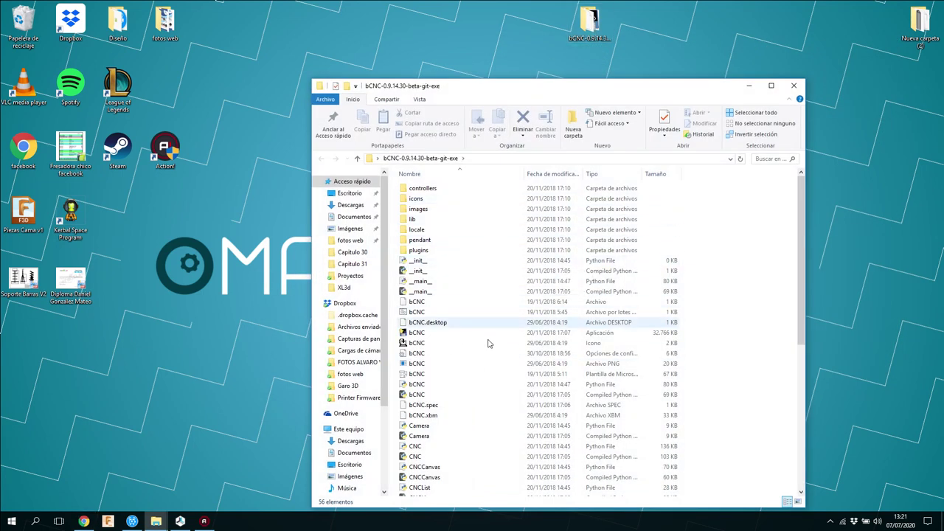
# Step: Find the bCNC application file in the extracted folder and launch it
pyautogui.scroll(-1, 802, 283)
pyautogui.moveTo(802, 283); pyautogui.dragTo(803, 262)
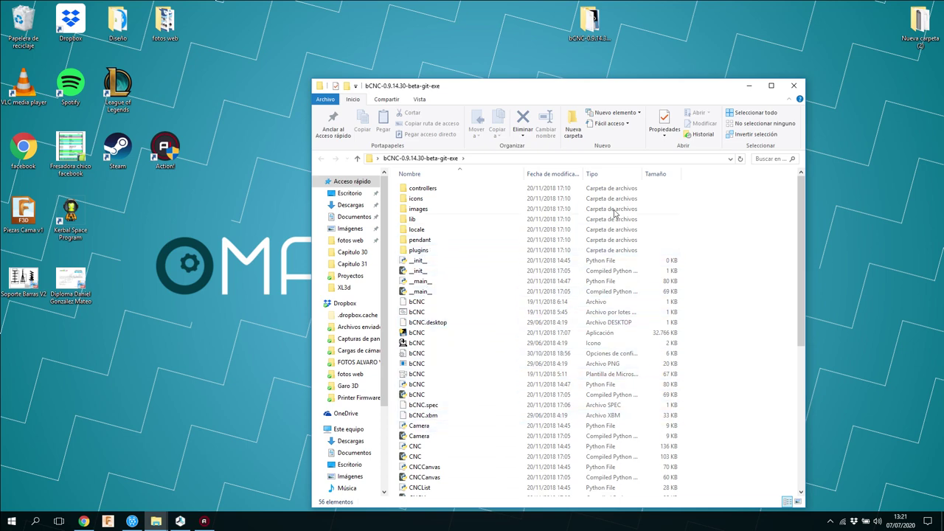
pyautogui.moveTo(802, 227); pyautogui.dragTo(804, 260)
pyautogui.click(418, 272)
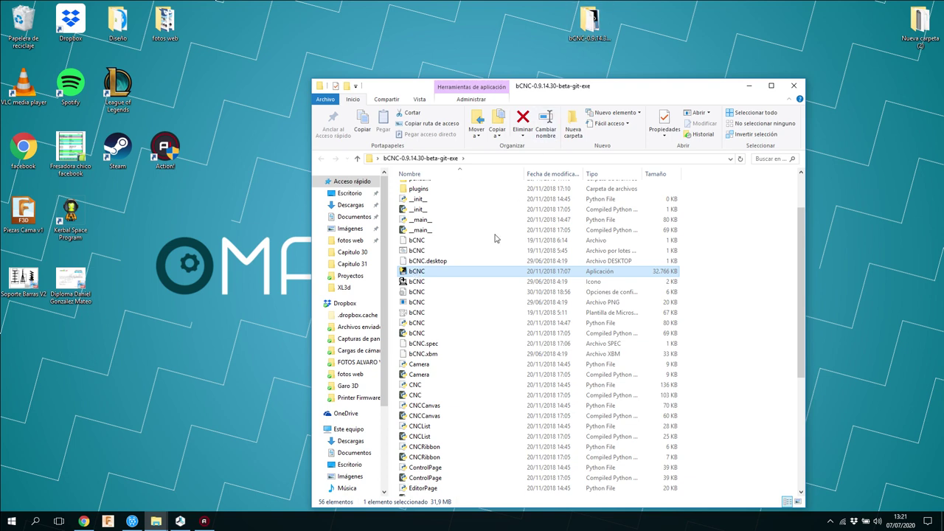
pyautogui.doubleClick(418, 272)
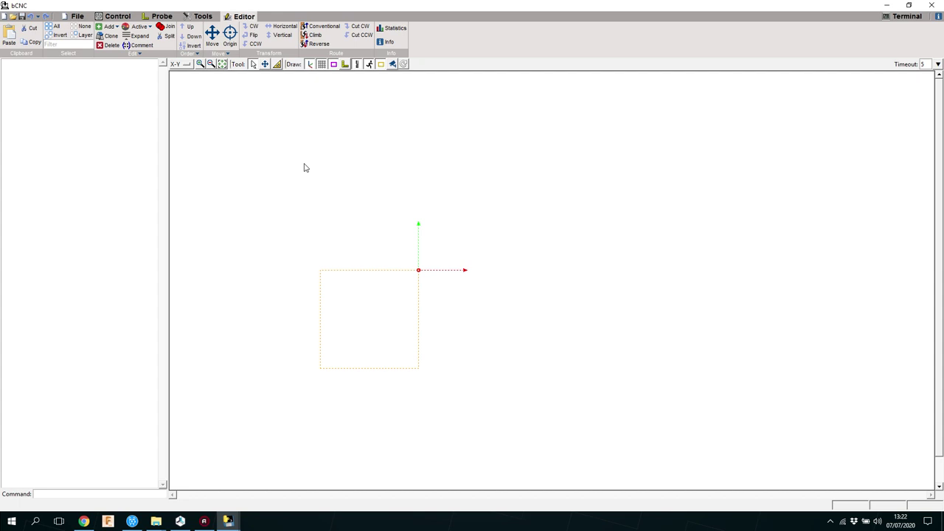
# Step: Show the serial connection settings and check which communication ports are offered
pyautogui.click(77, 16)
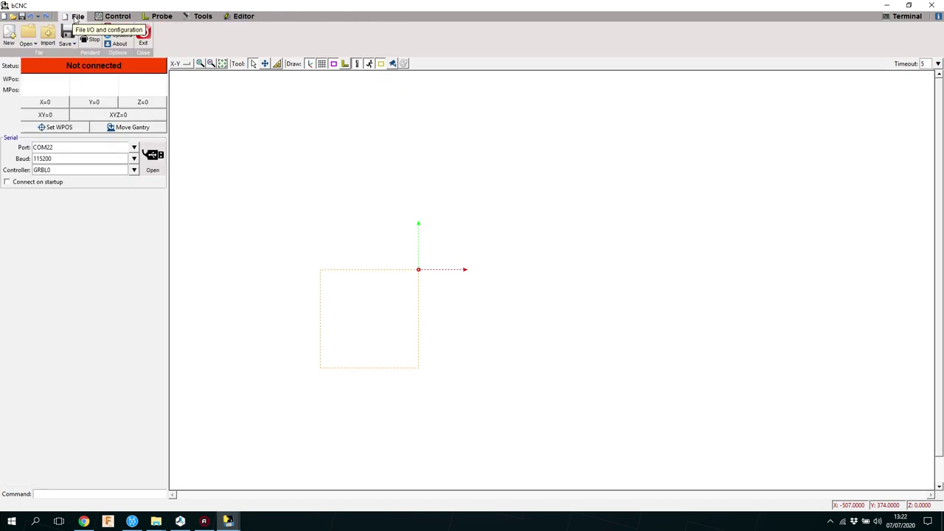
pyautogui.click(135, 149)
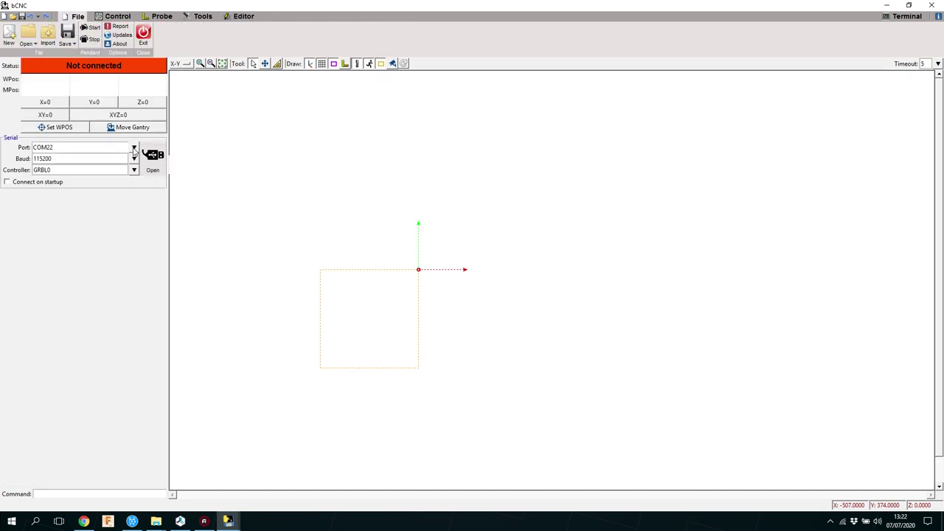
pyautogui.click(134, 149)
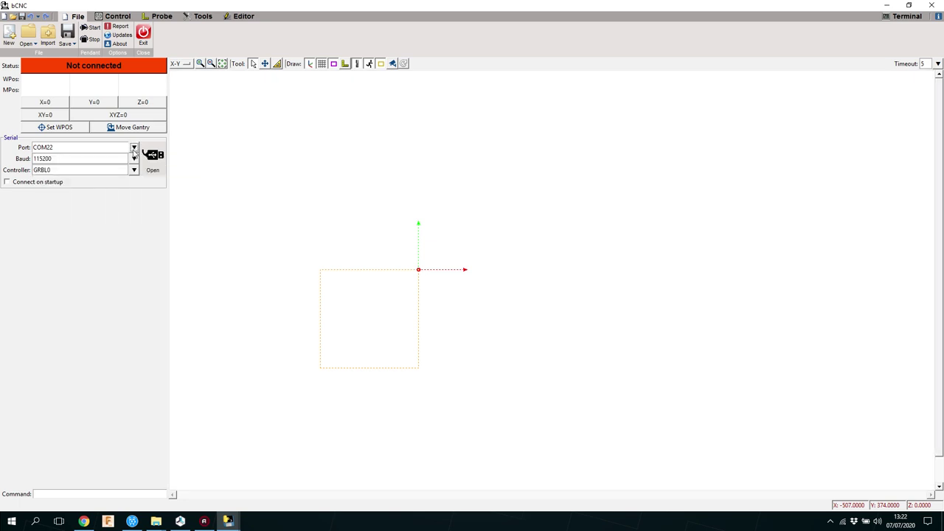
pyautogui.click(134, 150)
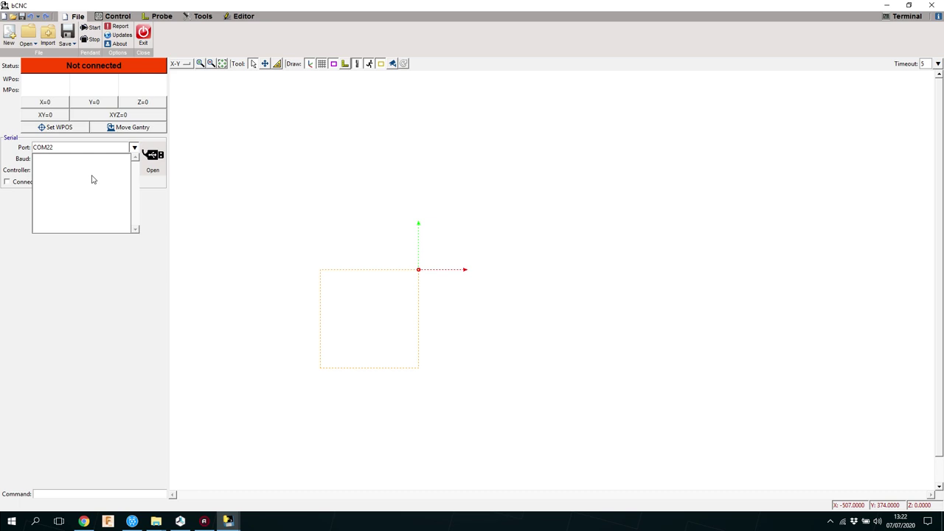
pyautogui.click(134, 148)
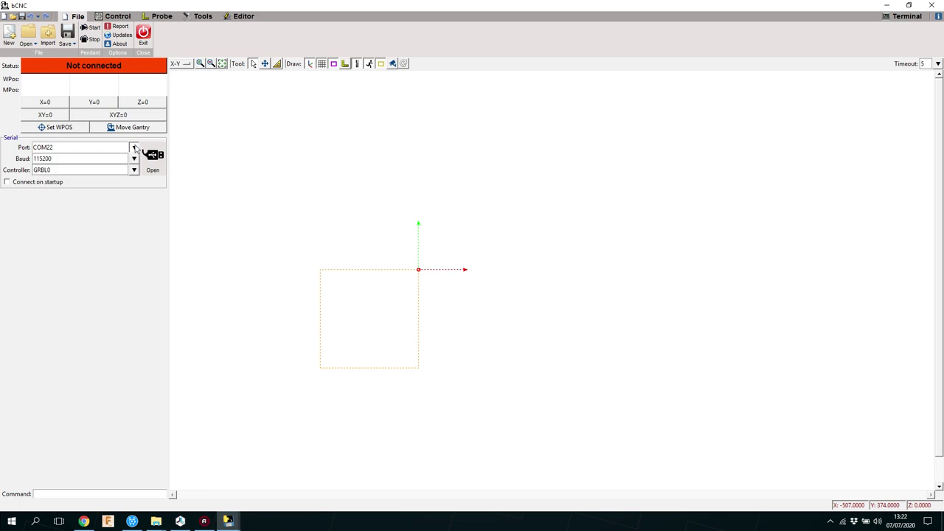
# Step: Check the available baud rates without changing the selection and enable Connect on startup
pyautogui.click(135, 162)
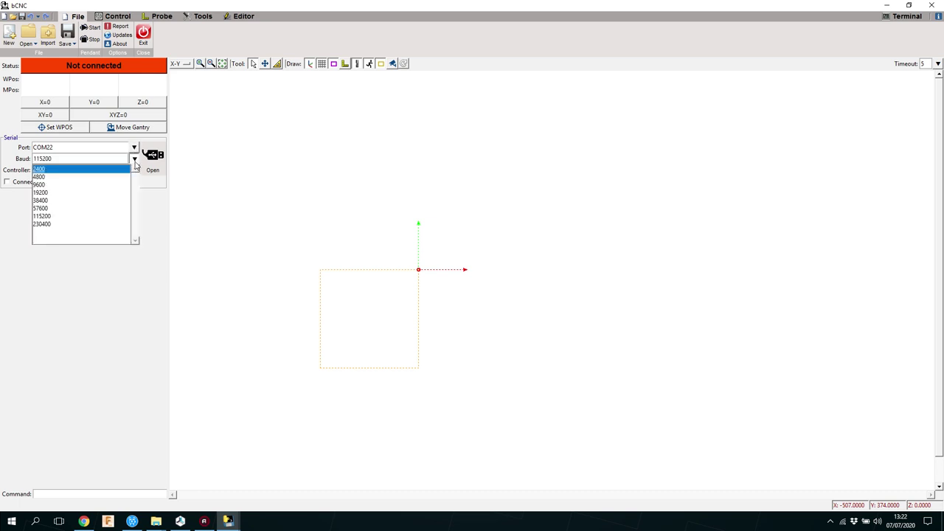
pyautogui.click(135, 161)
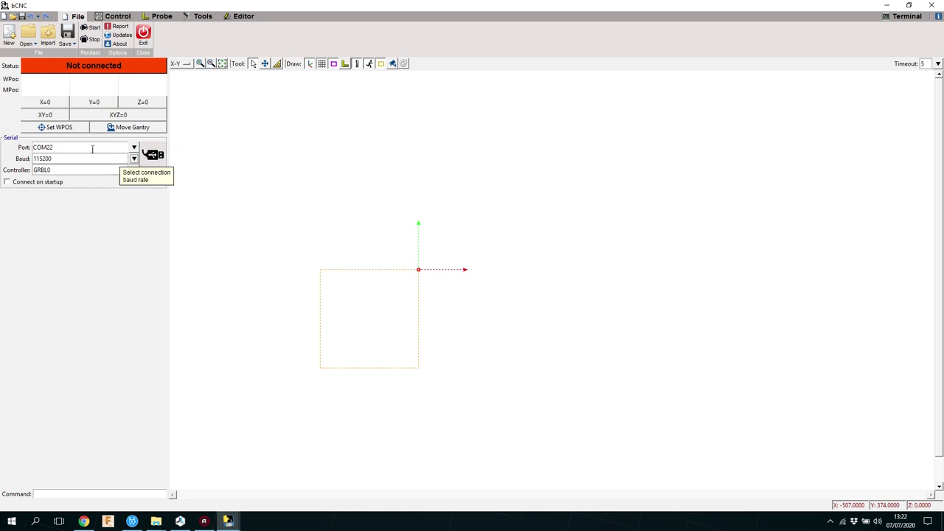
pyautogui.click(40, 156)
pyautogui.click(70, 158)
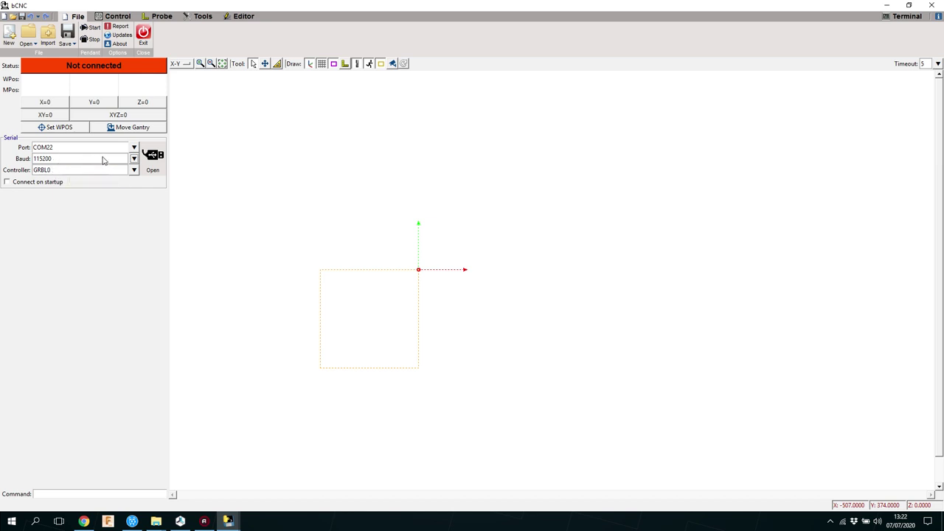
pyautogui.click(8, 183)
pyautogui.click(30, 34)
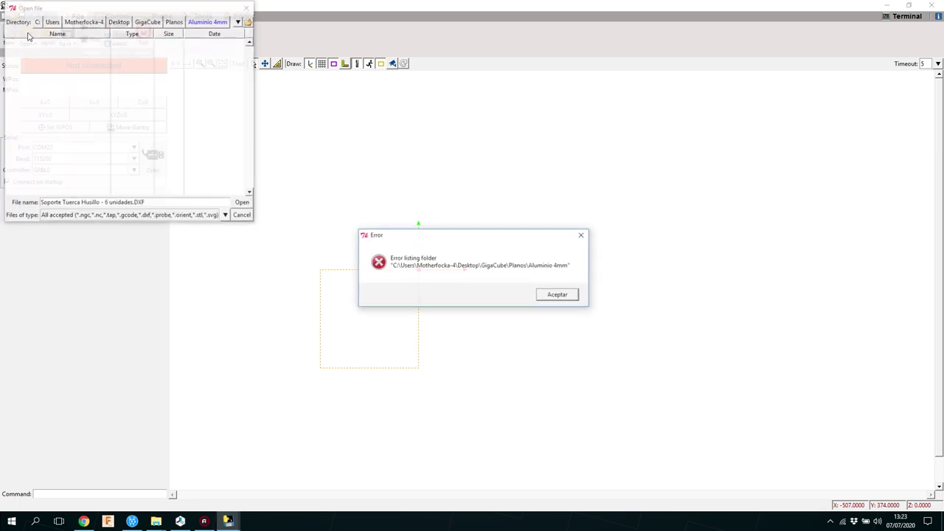
pyautogui.click(553, 295)
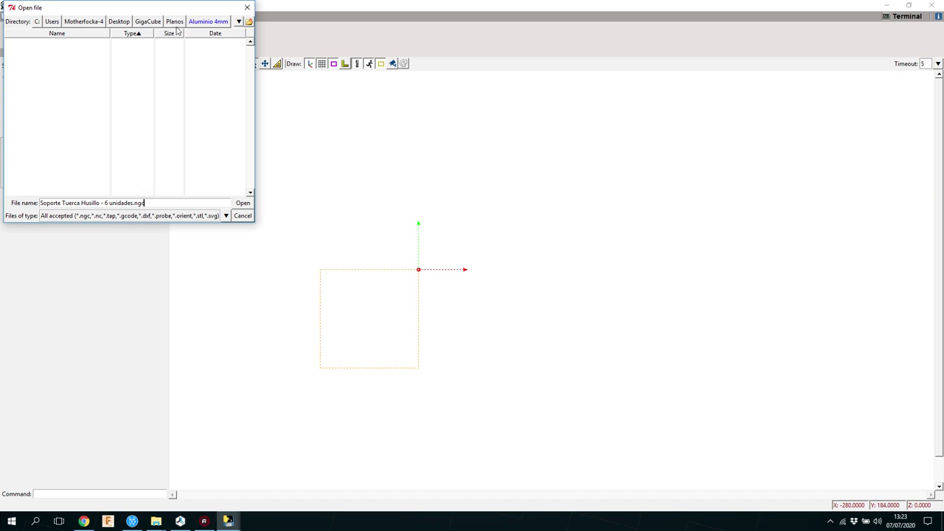
pyautogui.click(244, 219)
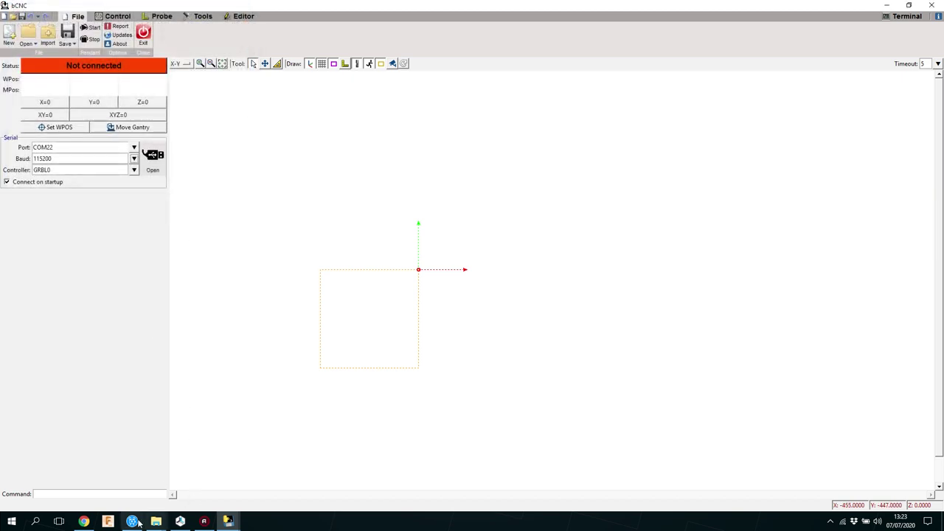
pyautogui.moveTo(156, 522)
pyautogui.click(171, 479)
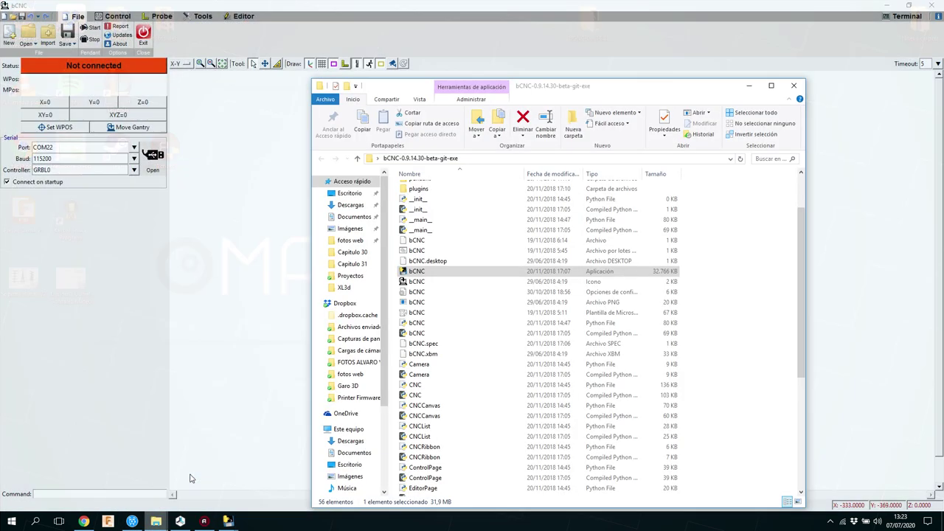
pyautogui.click(751, 86)
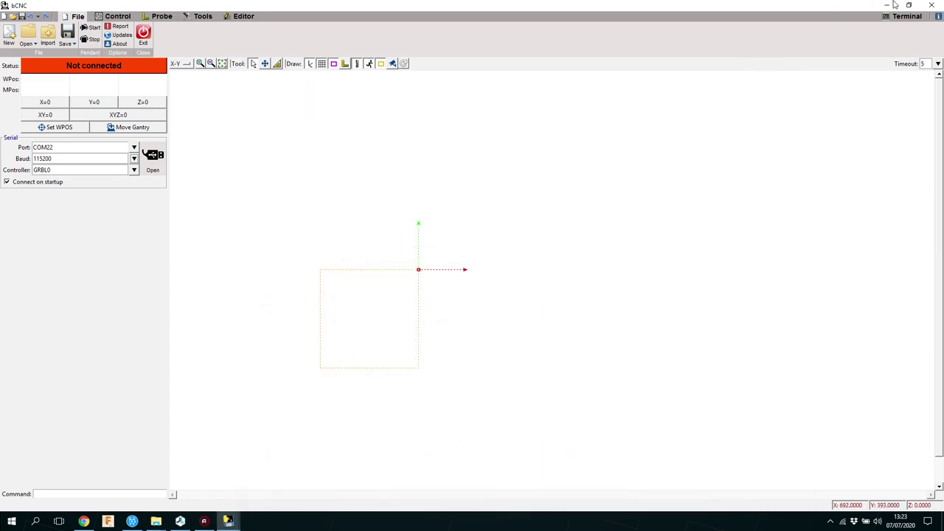
pyautogui.click(888, 5)
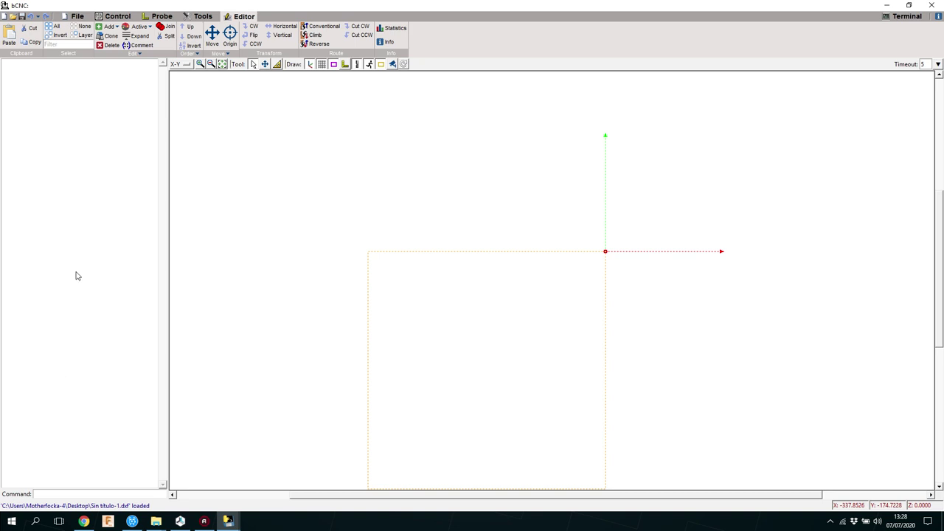
# Step: Open Brida Rodamiento.DXF from the Desktop folder without saving the modified G-code
pyautogui.click(78, 17)
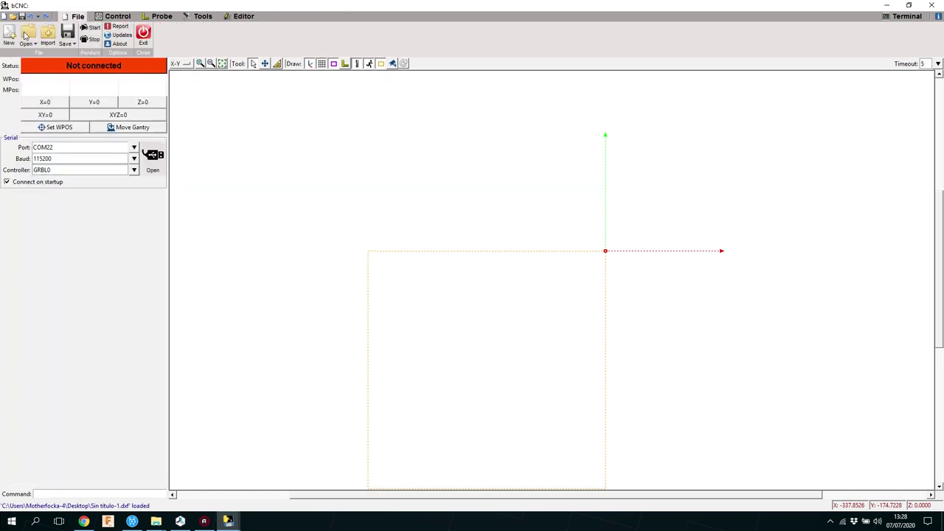
pyautogui.click(26, 34)
pyautogui.click(35, 75)
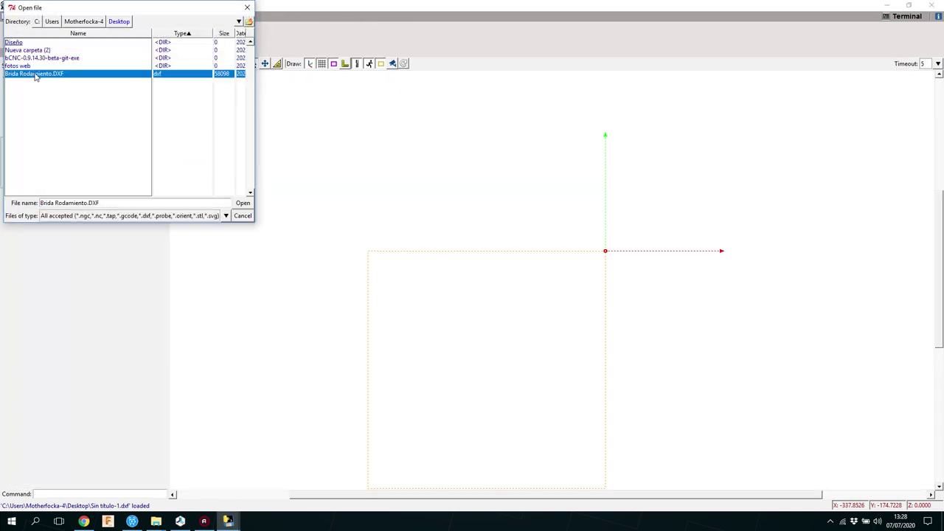
pyautogui.click(243, 205)
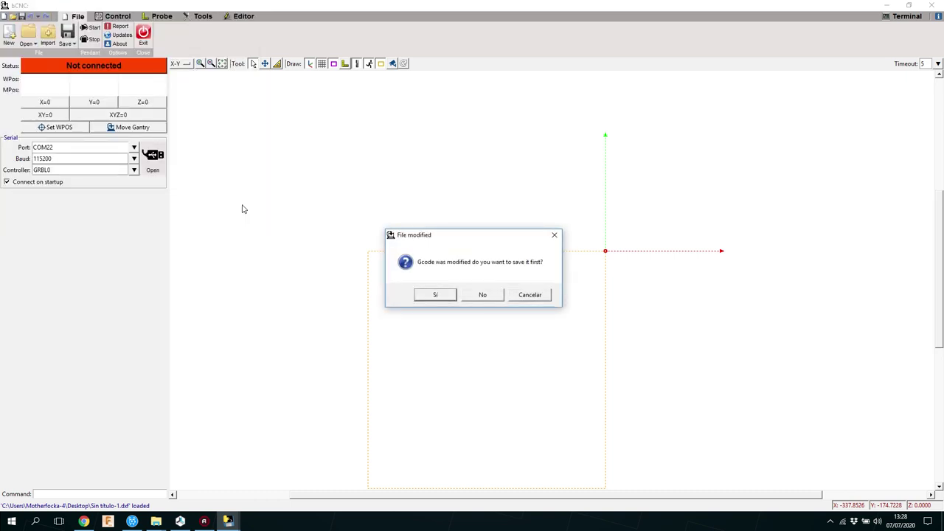
pyautogui.click(484, 295)
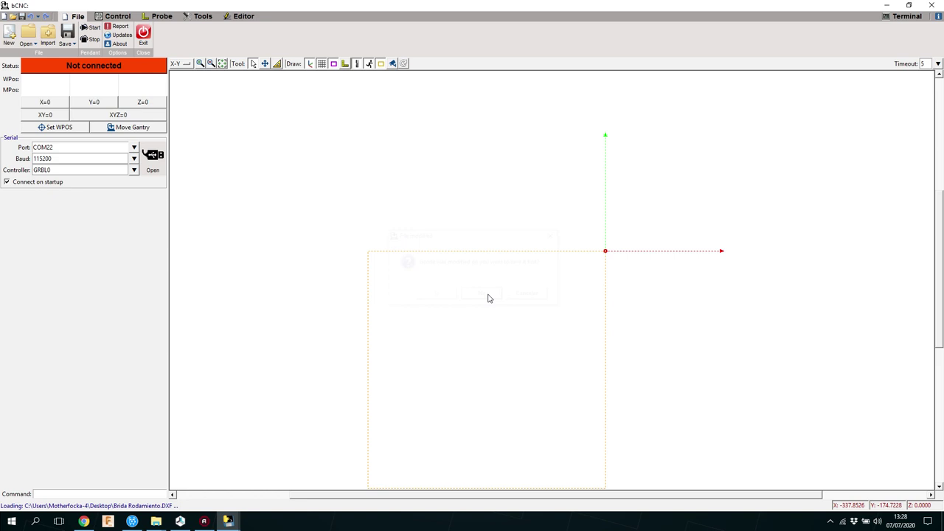
# Step: Center and enlarge the bearing flange drawing in the viewport and look over the available view orientations
pyautogui.click(223, 64)
pyautogui.click(708, 163)
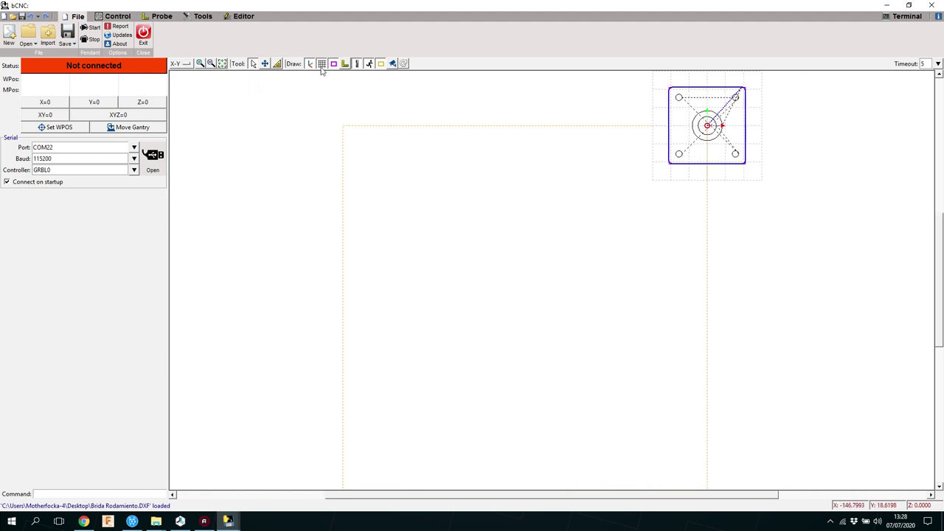
pyautogui.click(265, 63)
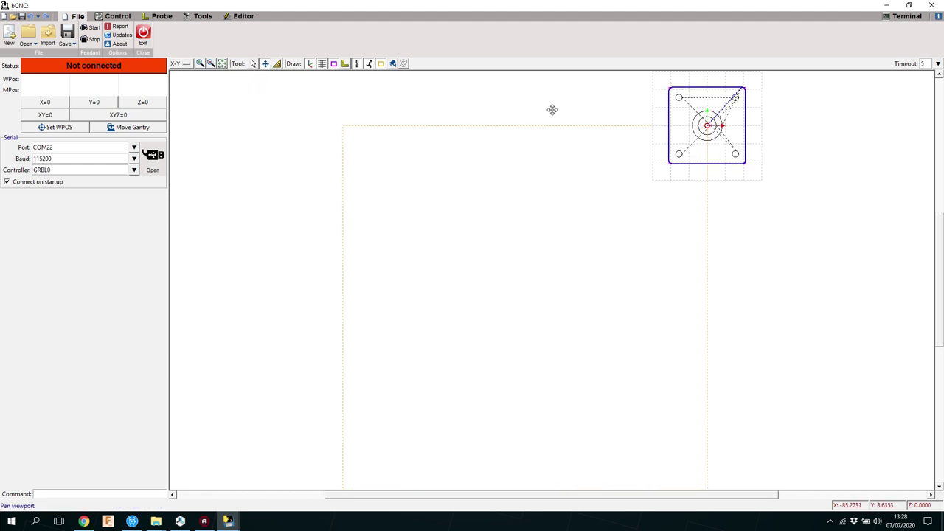
pyautogui.moveTo(666, 180)
pyautogui.mouseDown()
pyautogui.moveTo(604, 205)
pyautogui.moveTo(477, 297)
pyautogui.moveTo(492, 300)
pyautogui.moveTo(462, 325)
pyautogui.mouseUp()
pyautogui.scroll(4, 508, 271)
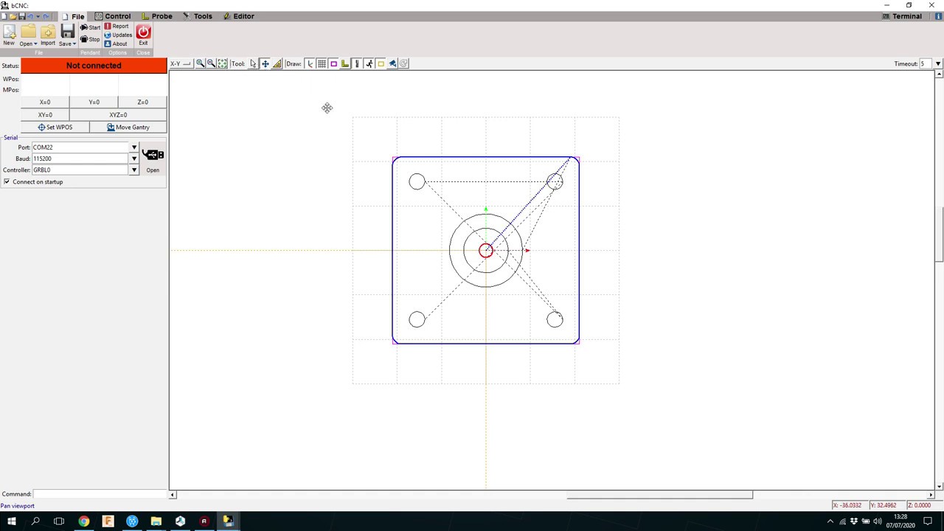
pyautogui.click(182, 63)
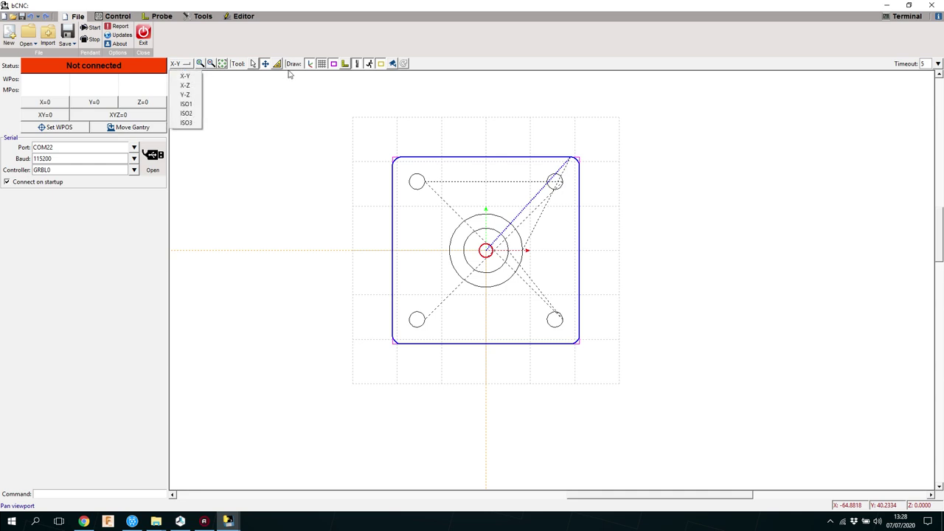
pyautogui.click(323, 64)
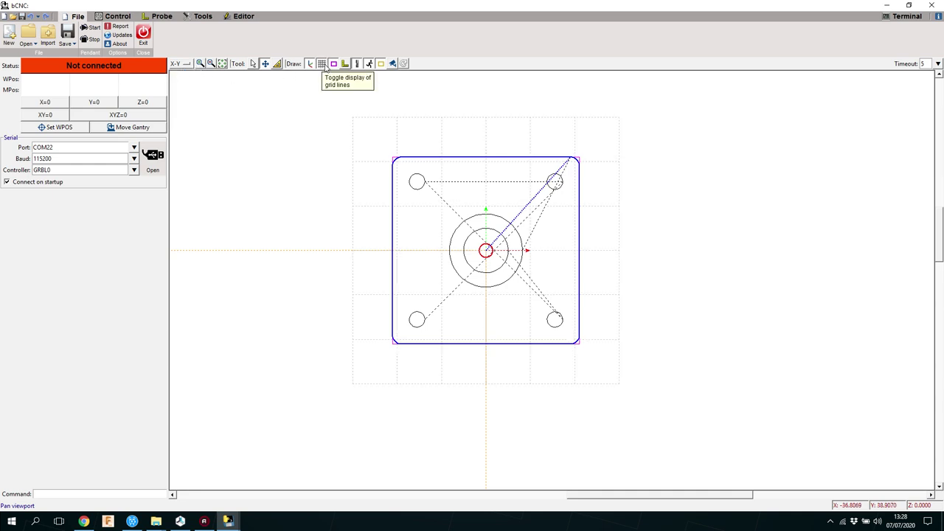
# Step: Switch the probe grid on and off, hide and restore the toolpaths, and try the axes display toggle
pyautogui.click(345, 64)
pyautogui.click(344, 64)
pyautogui.click(344, 64)
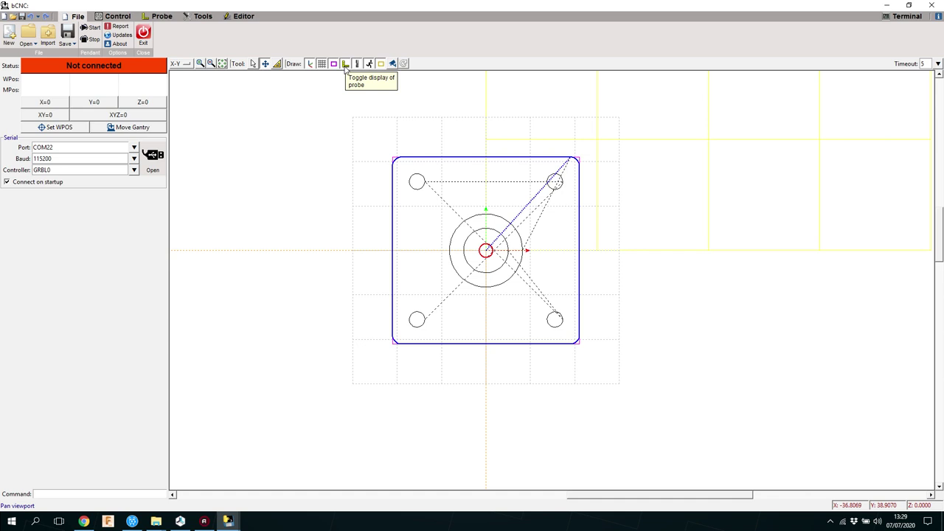
pyautogui.click(344, 65)
pyautogui.click(358, 64)
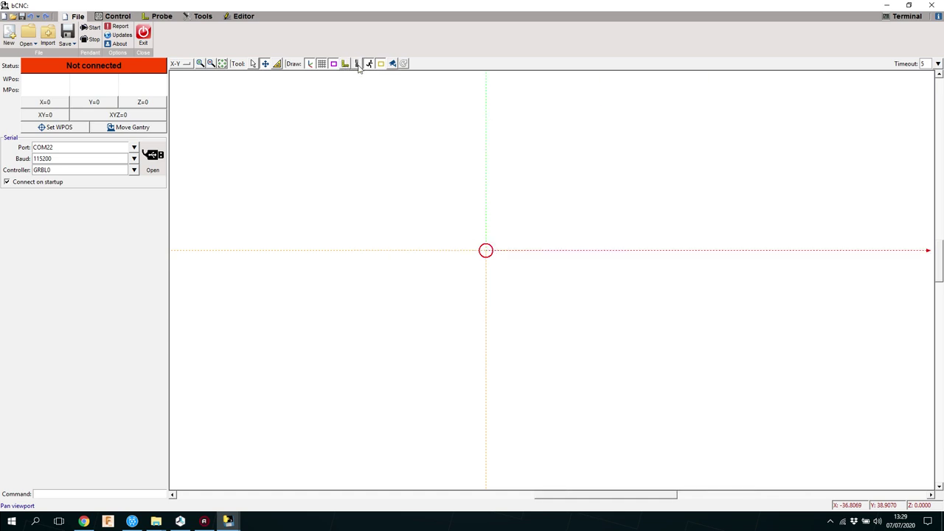
pyautogui.click(358, 65)
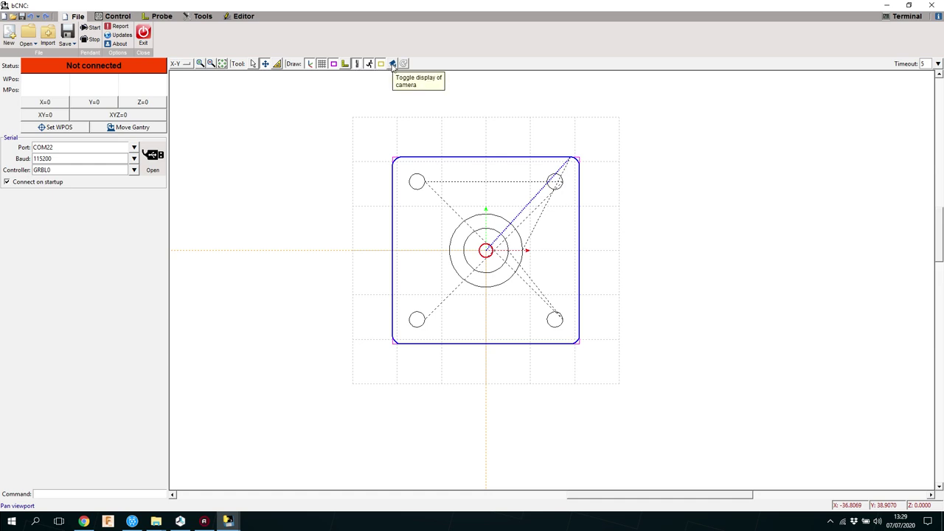
pyautogui.click(310, 64)
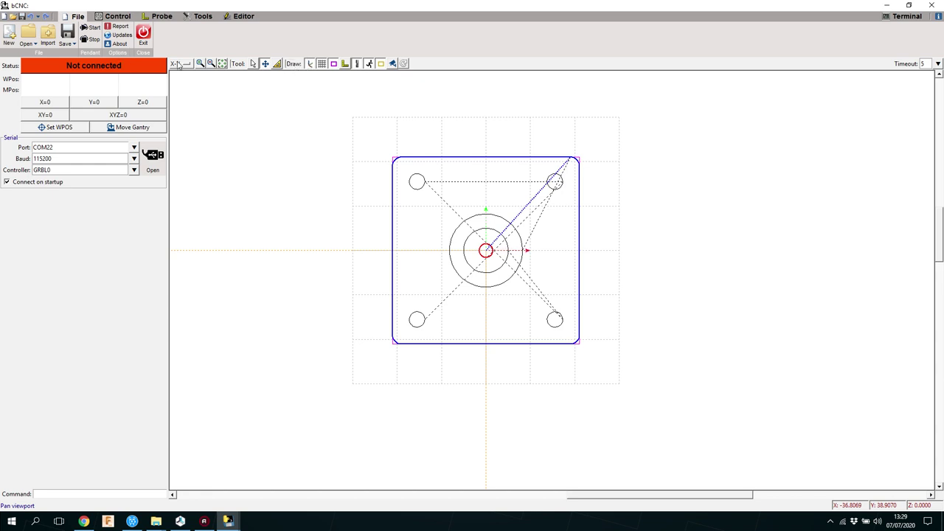
# Step: Look over the machine control options and the CAM tools with the controller's configuration parameters
pyautogui.click(114, 17)
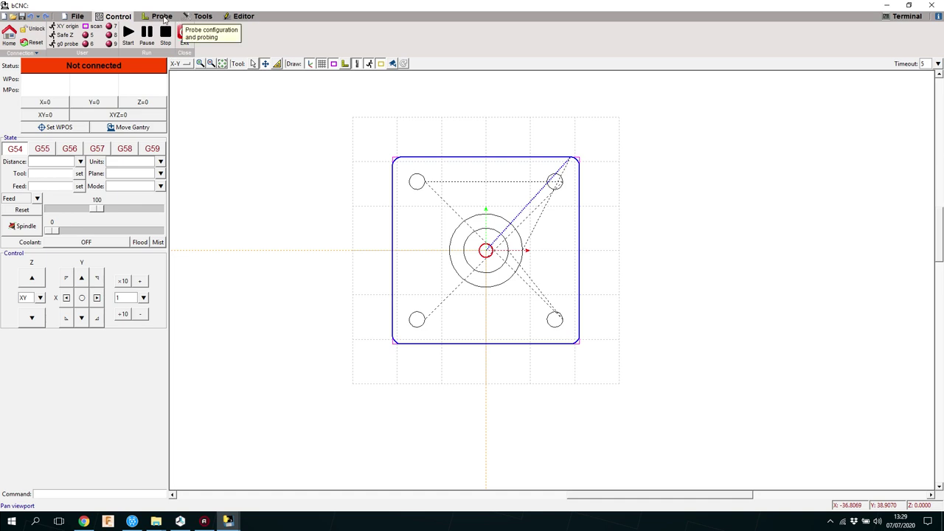
pyautogui.click(206, 17)
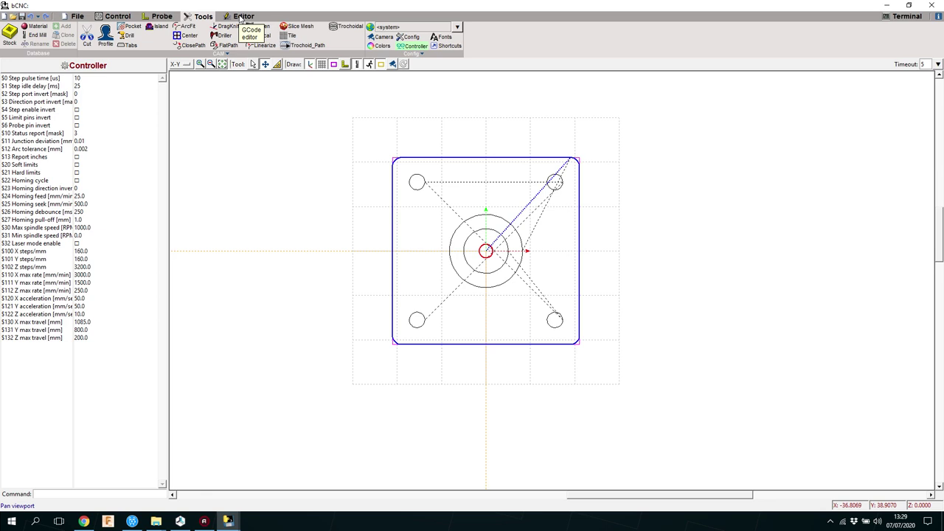